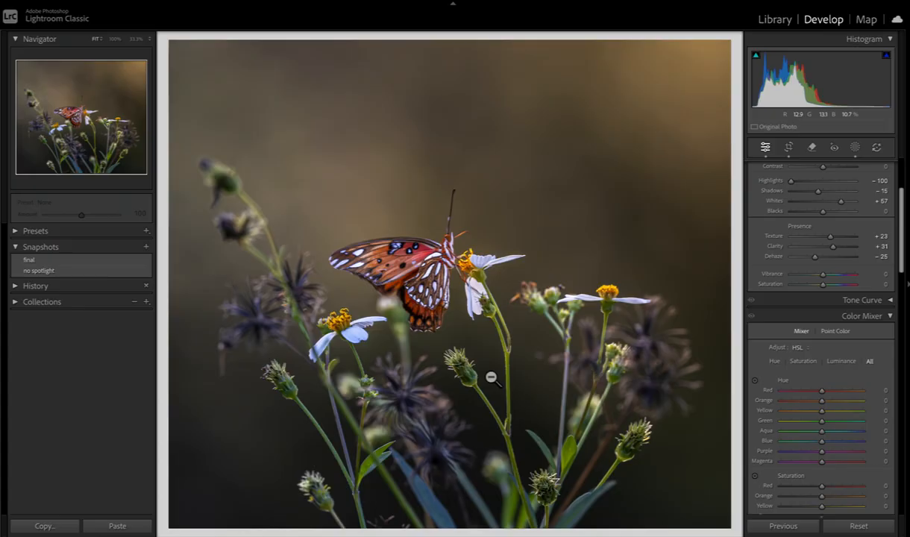
Step: Compare the photo's "no spotlight" and "final" snapshots by switching back and forth between them
{"action": "left_click", "coordinate": [82, 272]}
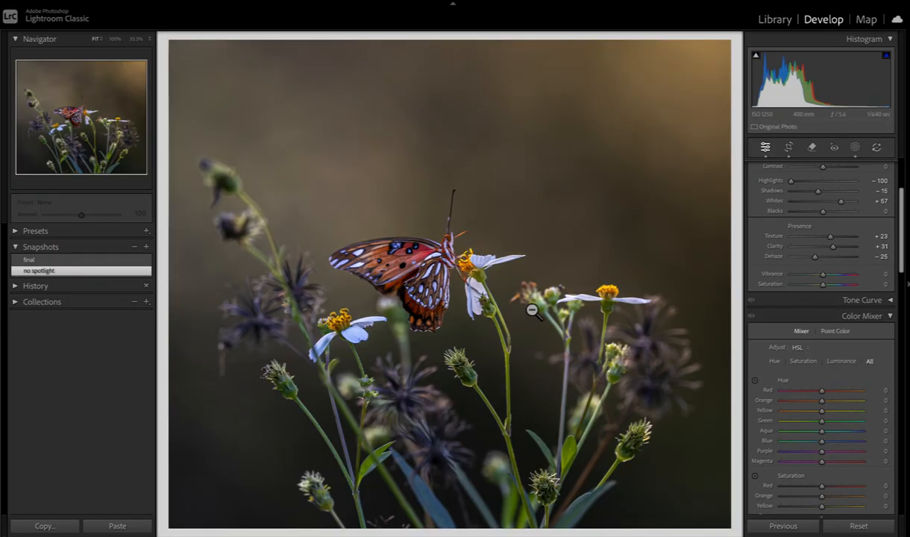
{"action": "left_click", "coordinate": [110, 261]}
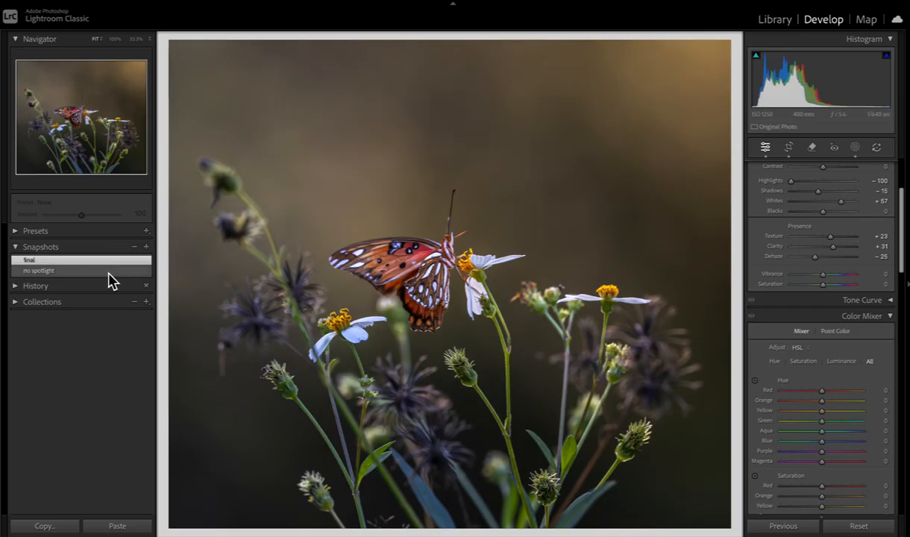
{"action": "left_click", "coordinate": [109, 272]}
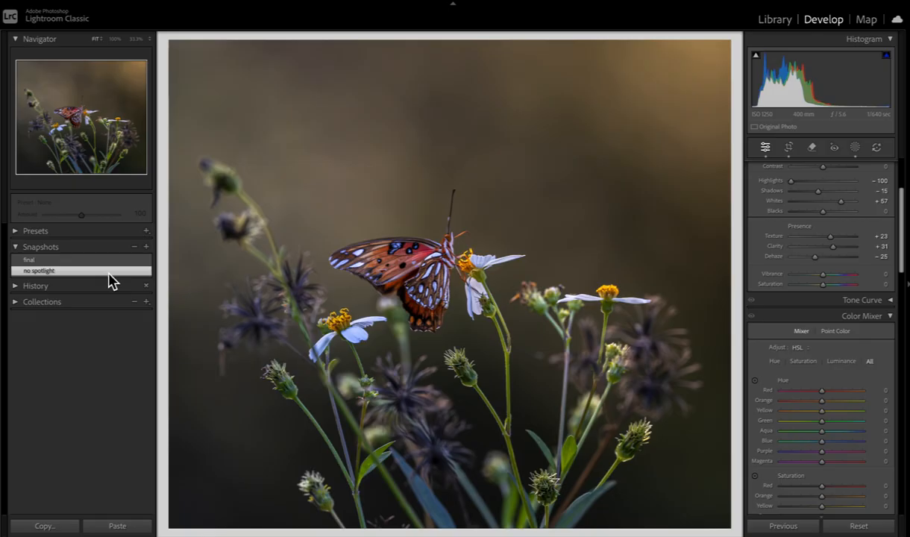
{"action": "left_click", "coordinate": [110, 261]}
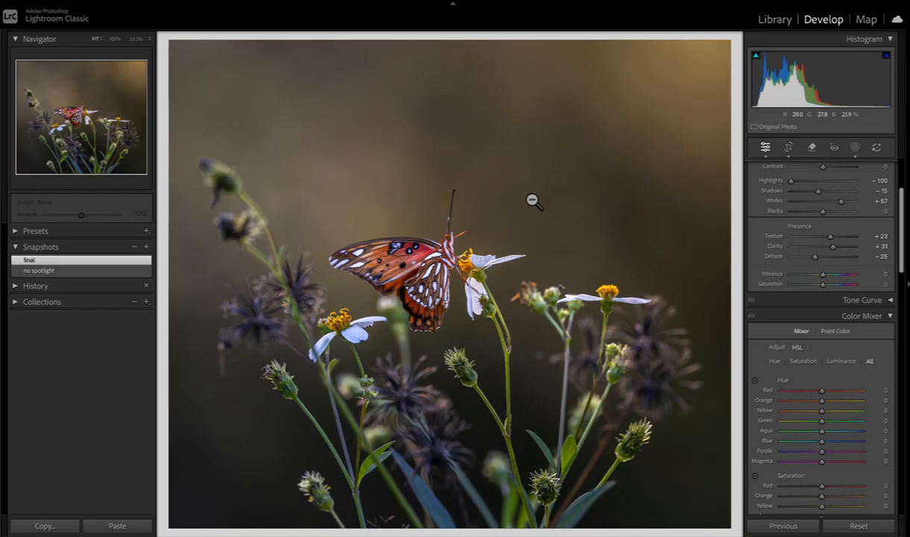
Step: Restore the "no spotlight" snapshot and add a radial gradient mask centred on the butterfly, extending past its wings
{"action": "left_click", "coordinate": [121, 271]}
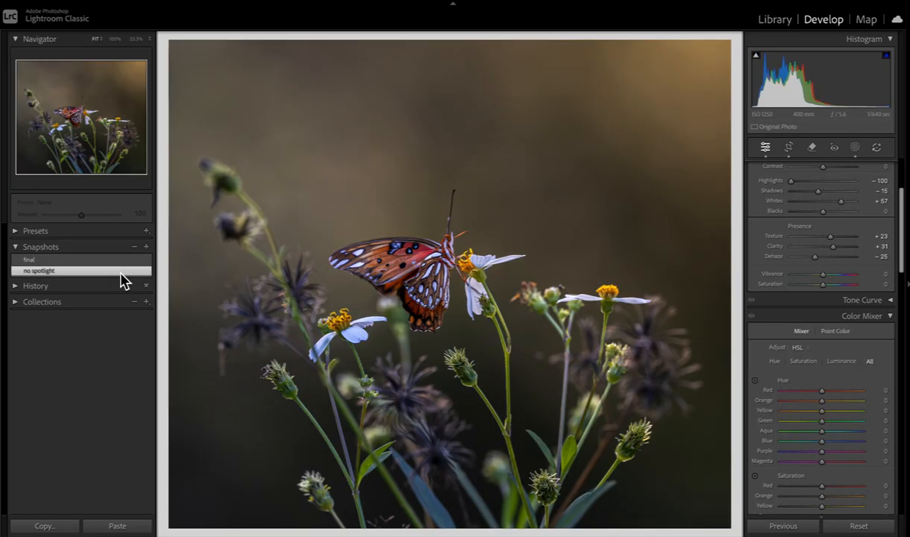
{"action": "left_click", "coordinate": [857, 150]}
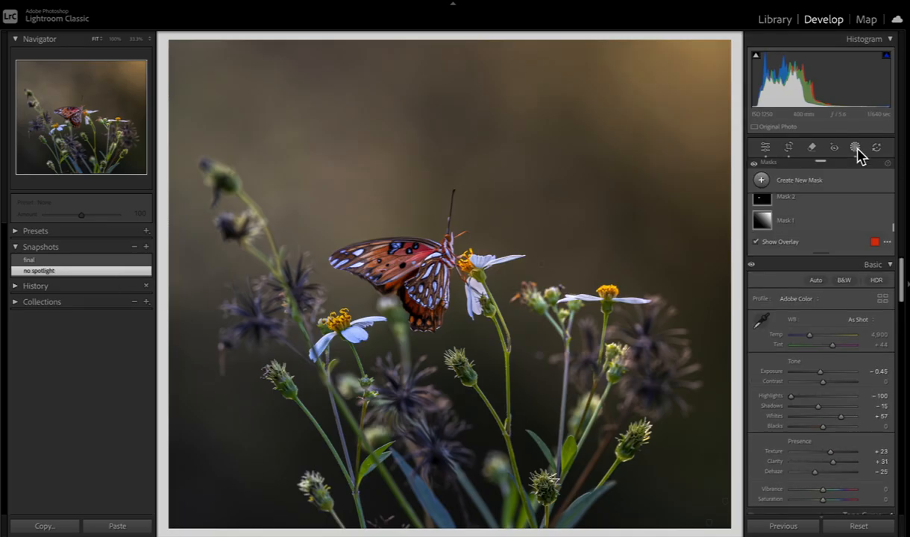
{"action": "left_click", "coordinate": [830, 192]}
{"action": "left_click", "coordinate": [795, 323]}
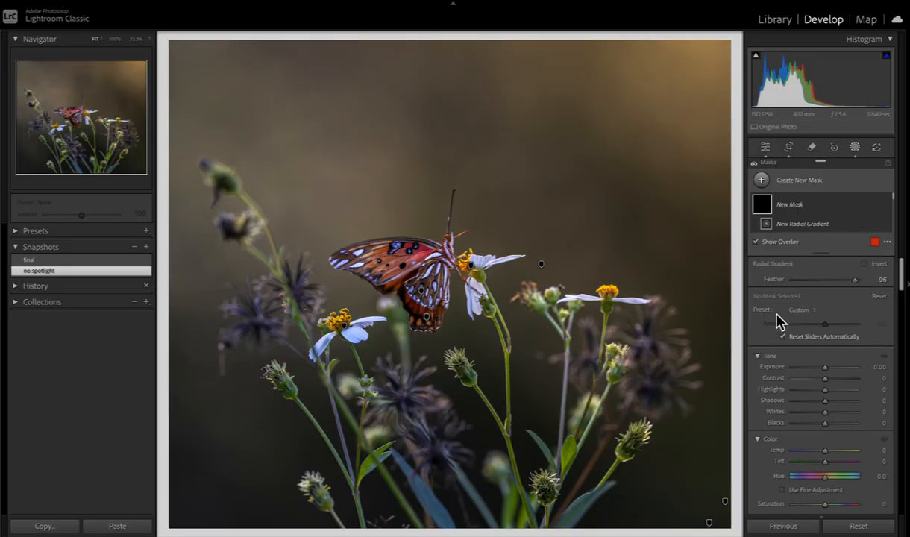
{"action": "left_click_drag", "start_coordinate": [410, 253], "coordinate": [553, 381]}
{"action": "mouse_move", "coordinate": [446, 277]}
{"action": "left_mouse_down"}
{"action": "mouse_move", "coordinate": [467, 274]}
{"action": "mouse_move", "coordinate": [439, 264]}
{"action": "mouse_move", "coordinate": [415, 337]}
{"action": "mouse_move", "coordinate": [438, 337]}
{"action": "mouse_move", "coordinate": [427, 377]}
{"action": "mouse_move", "coordinate": [448, 264]}
{"action": "left_mouse_up"}
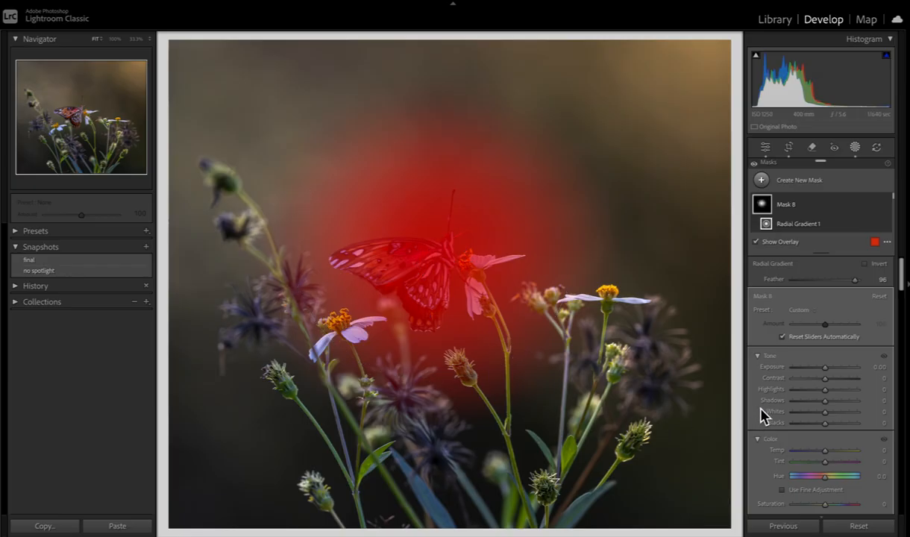
Step: Hide the mask overlay and set the radial mask's Exposure to 0.08, Highlights to 36 and Shadows to 100
{"action": "key", "text": "o"}
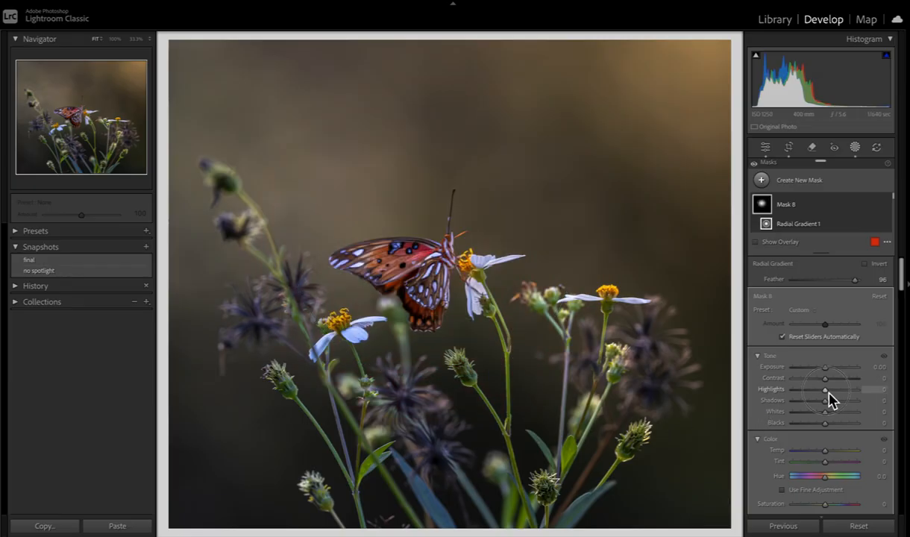
{"action": "mouse_move", "coordinate": [827, 391]}
{"action": "left_mouse_down"}
{"action": "mouse_move", "coordinate": [851, 392]}
{"action": "mouse_move", "coordinate": [820, 395]}
{"action": "mouse_move", "coordinate": [840, 395]}
{"action": "mouse_move", "coordinate": [837, 386]}
{"action": "left_mouse_up"}
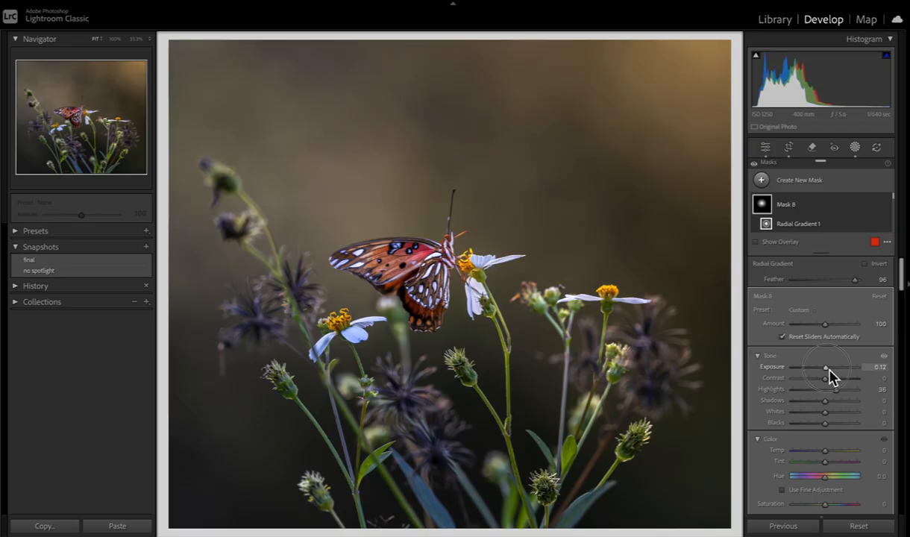
{"action": "mouse_move", "coordinate": [827, 401]}
{"action": "left_mouse_down"}
{"action": "mouse_move", "coordinate": [848, 413]}
{"action": "mouse_move", "coordinate": [830, 420]}
{"action": "left_mouse_up"}
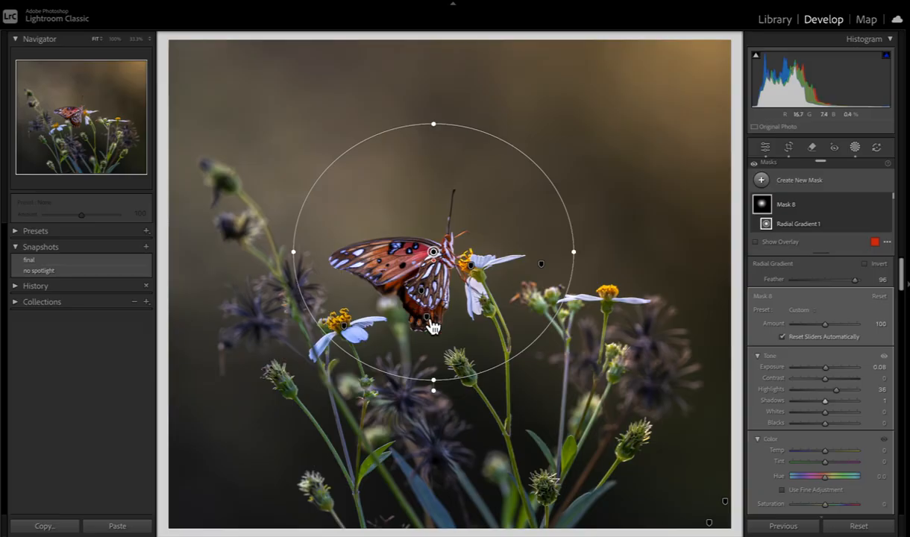
{"action": "mouse_move", "coordinate": [428, 319]}
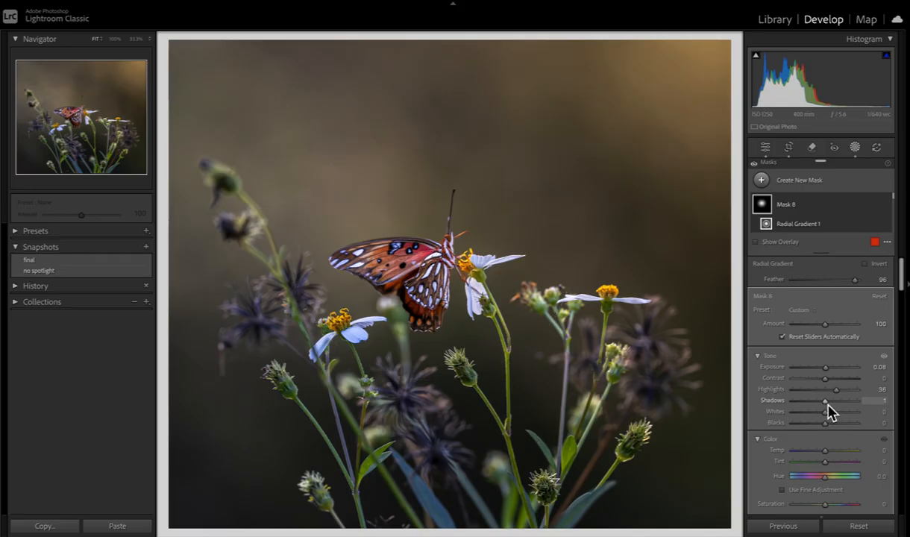
{"action": "left_click_drag", "start_coordinate": [831, 406], "coordinate": [863, 406]}
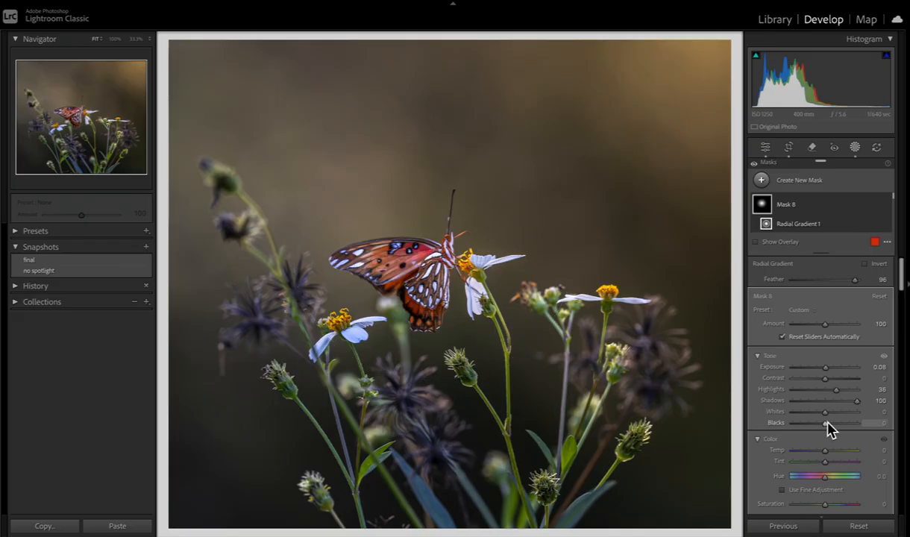
Step: Set the radial mask's Texture to 23 and Clarity to 85
{"action": "scroll", "coordinate": [823, 440], "scroll_direction": "down", "scroll_amount": 5}
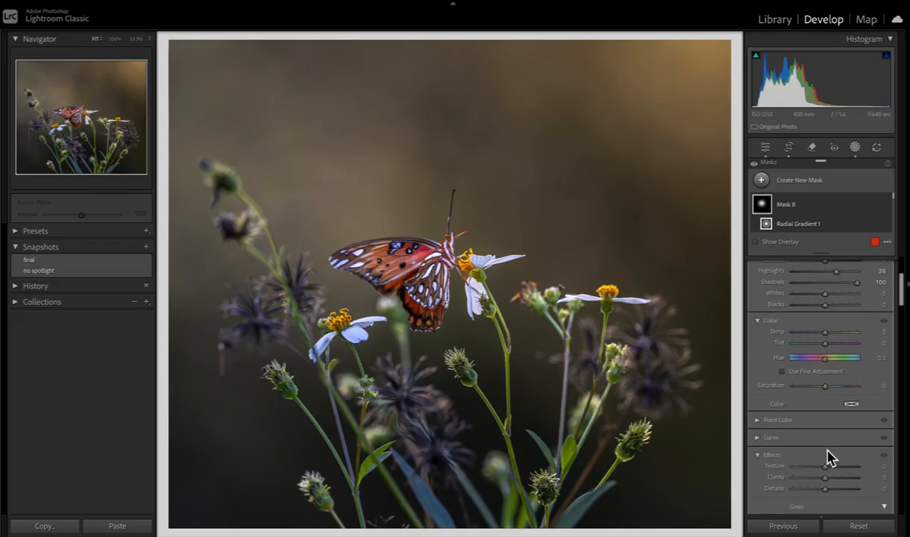
{"action": "mouse_move", "coordinate": [829, 472]}
{"action": "left_mouse_down"}
{"action": "mouse_move", "coordinate": [837, 473]}
{"action": "mouse_move", "coordinate": [831, 481]}
{"action": "left_mouse_up"}
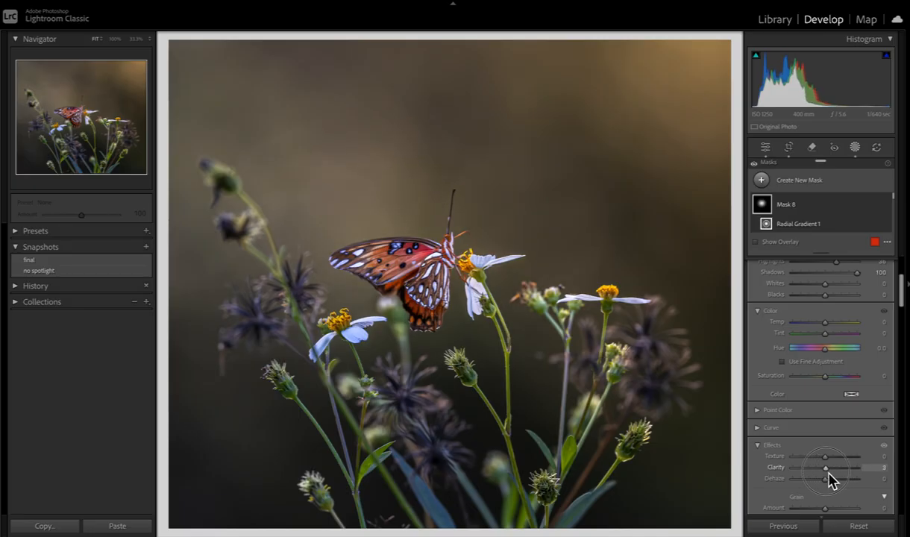
{"action": "mouse_move", "coordinate": [826, 465]}
{"action": "left_mouse_down"}
{"action": "mouse_move", "coordinate": [835, 466]}
{"action": "mouse_move", "coordinate": [832, 457]}
{"action": "mouse_move", "coordinate": [841, 473]}
{"action": "left_mouse_up"}
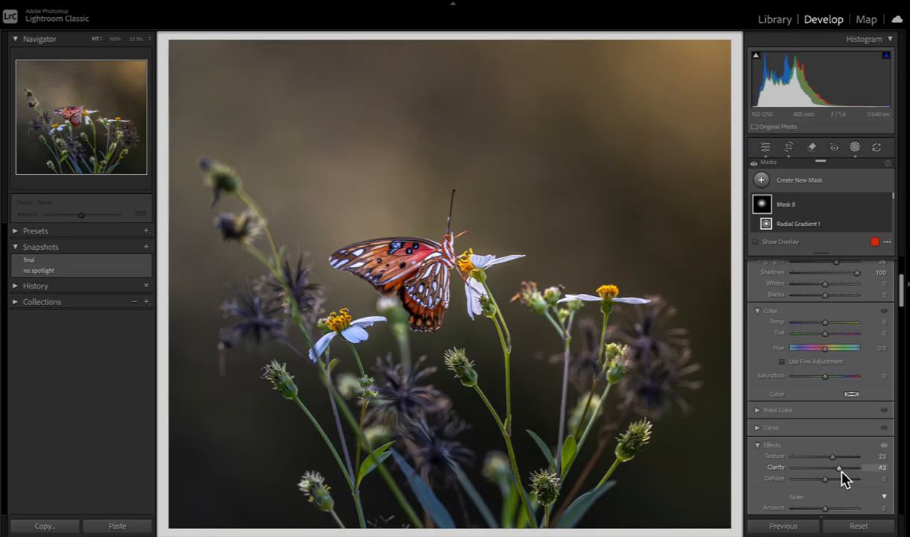
{"action": "left_click_drag", "start_coordinate": [843, 480], "coordinate": [859, 475]}
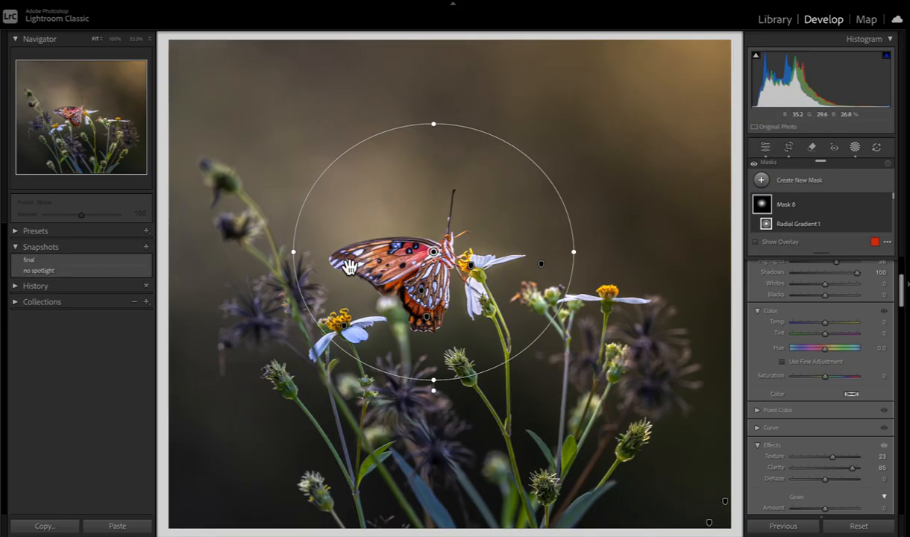
Step: Shrink the radial gradient in height and width so it fits closely around the butterfly
{"action": "left_click_drag", "start_coordinate": [438, 127], "coordinate": [443, 162]}
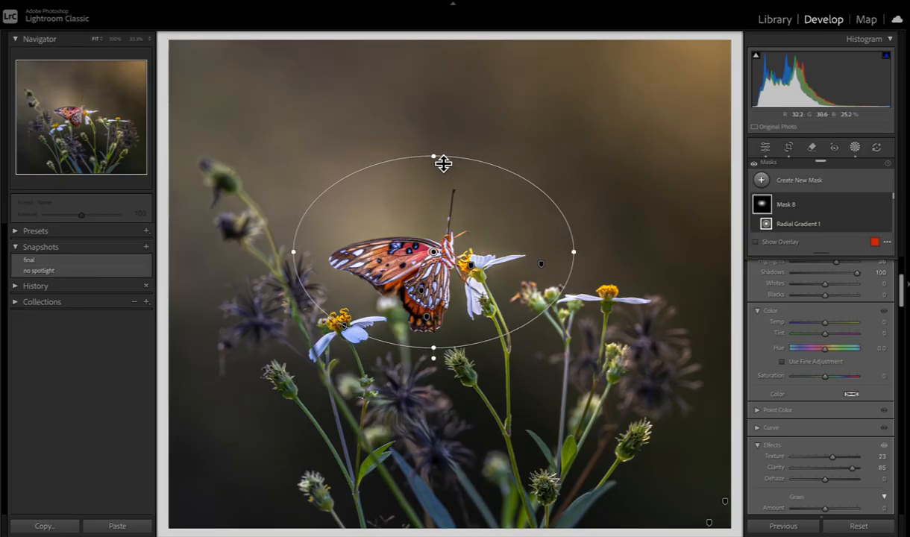
{"action": "left_click_drag", "start_coordinate": [297, 261], "coordinate": [329, 255]}
{"action": "left_click_drag", "start_coordinate": [437, 272], "coordinate": [440, 267]}
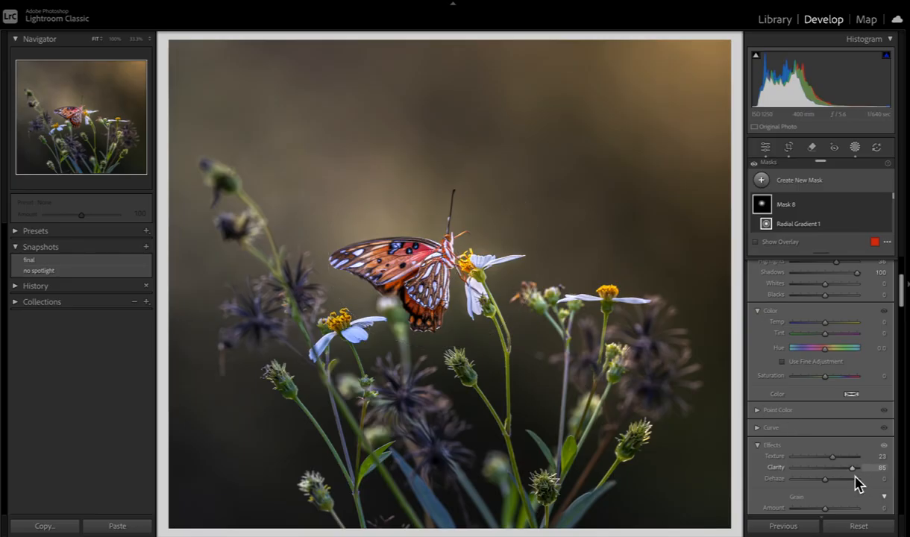
Step: Set the radial mask's Clarity to 40, Temp to 20 and Exposure to 0.02
{"action": "left_click_drag", "start_coordinate": [854, 469], "coordinate": [839, 470]}
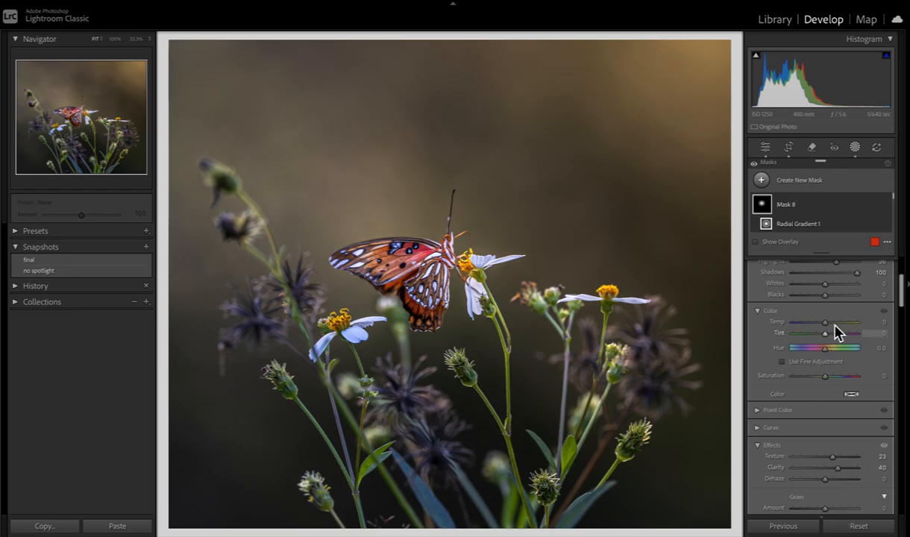
{"action": "left_click_drag", "start_coordinate": [828, 326], "coordinate": [837, 329]}
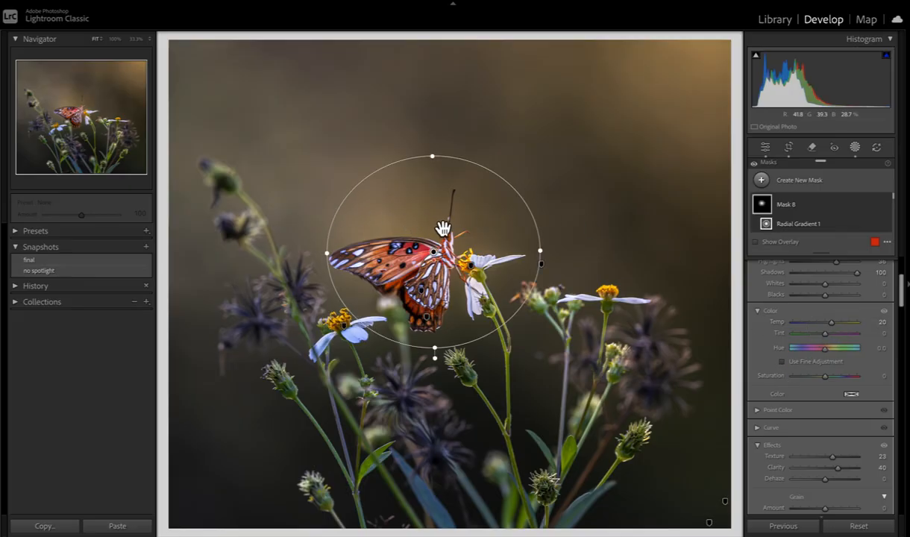
{"action": "scroll", "coordinate": [839, 403], "scroll_direction": "up", "scroll_amount": 1}
{"action": "scroll", "coordinate": [837, 407], "scroll_direction": "up", "scroll_amount": 3}
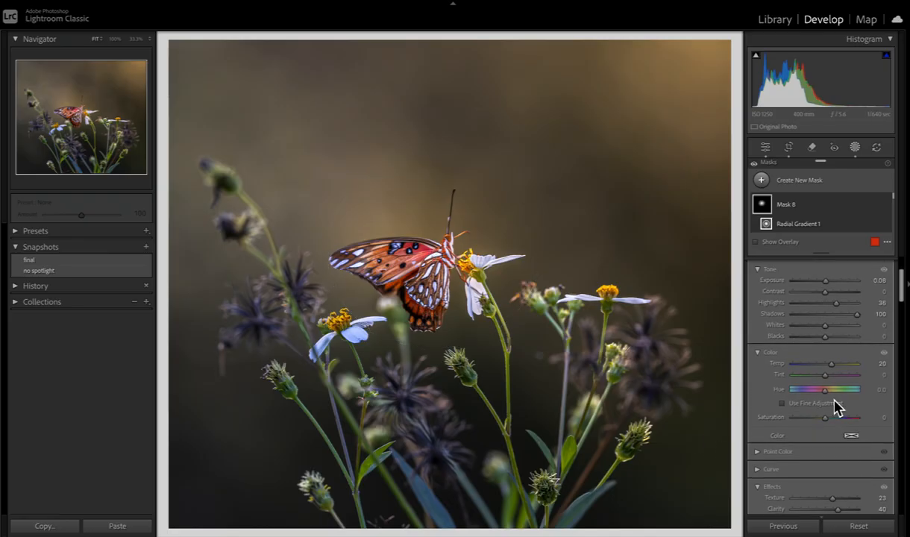
{"action": "scroll", "coordinate": [838, 406], "scroll_direction": "up", "scroll_amount": 1}
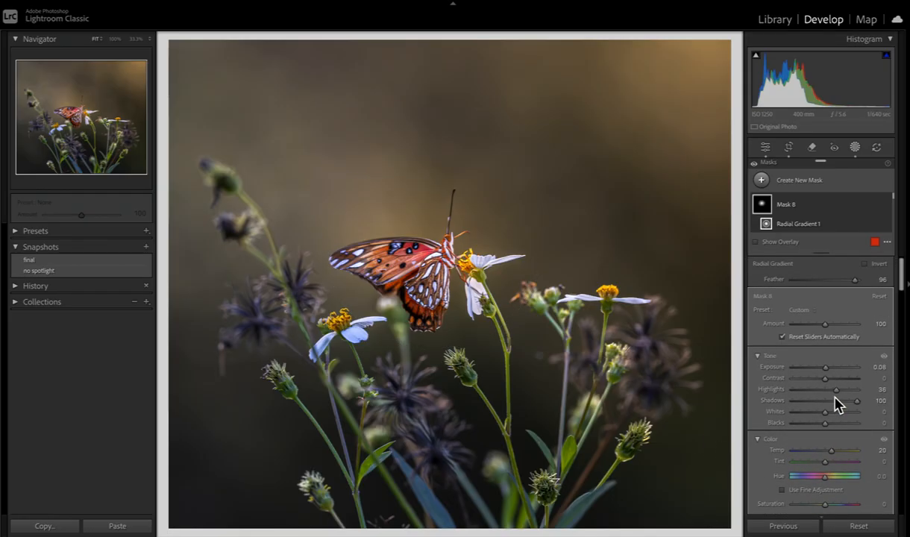
{"action": "left_click_drag", "start_coordinate": [829, 371], "coordinate": [827, 371]}
Step: Enlarge the radial gradient in width and height, reposition it over the butterfly and adjacent flower, and leave masking
{"action": "left_click_drag", "start_coordinate": [329, 257], "coordinate": [291, 254]}
{"action": "left_click_drag", "start_coordinate": [437, 157], "coordinate": [436, 144]}
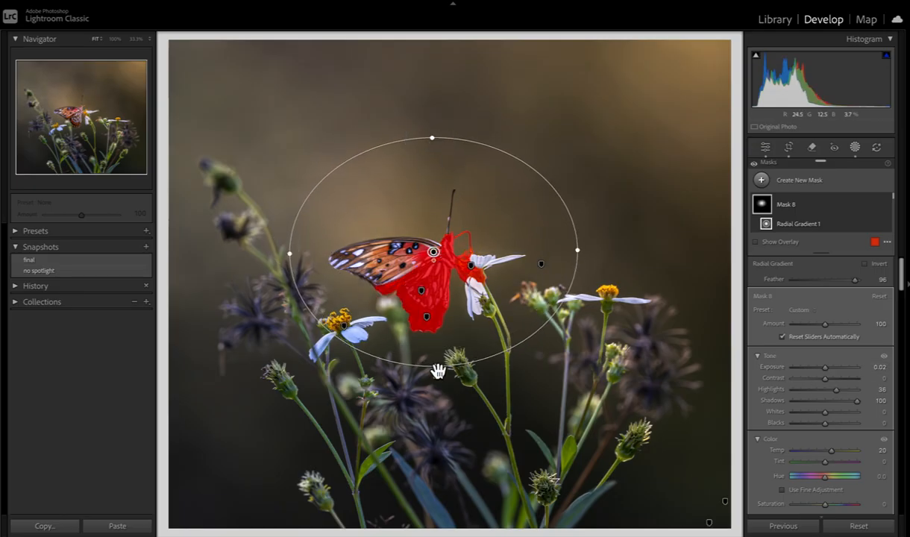
{"action": "left_click_drag", "start_coordinate": [433, 364], "coordinate": [437, 386]}
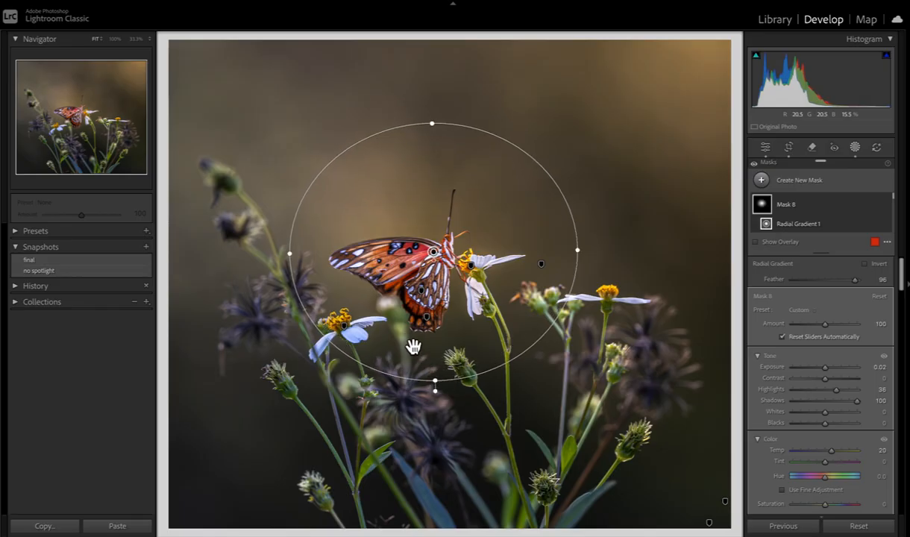
{"action": "mouse_move", "coordinate": [432, 251]}
{"action": "left_mouse_down"}
{"action": "mouse_move", "coordinate": [420, 226]}
{"action": "mouse_move", "coordinate": [406, 228]}
{"action": "mouse_move", "coordinate": [403, 250]}
{"action": "mouse_move", "coordinate": [383, 233]}
{"action": "mouse_move", "coordinate": [428, 241]}
{"action": "left_mouse_up"}
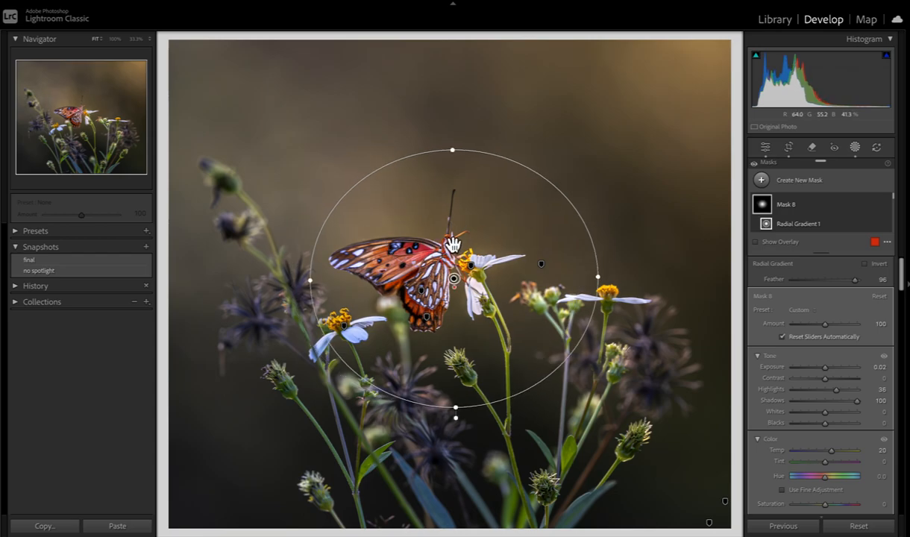
{"action": "left_click_drag", "start_coordinate": [501, 244], "coordinate": [494, 240]}
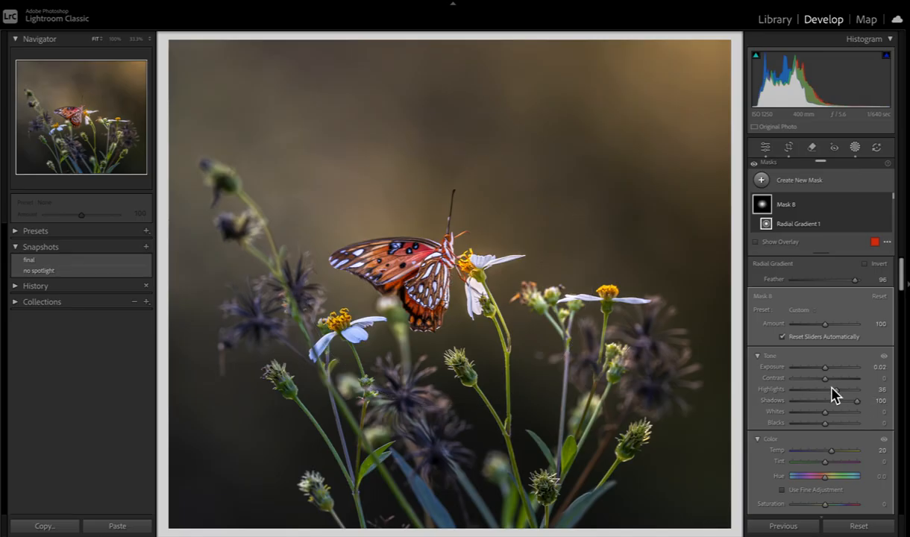
{"action": "mouse_move", "coordinate": [828, 384]}
{"action": "left_mouse_down"}
{"action": "mouse_move", "coordinate": [819, 387]}
{"action": "mouse_move", "coordinate": [840, 387]}
{"action": "mouse_move", "coordinate": [823, 387]}
{"action": "mouse_move", "coordinate": [834, 388]}
{"action": "mouse_move", "coordinate": [821, 399]}
{"action": "left_mouse_up"}
{"action": "key", "text": "shift+w"}
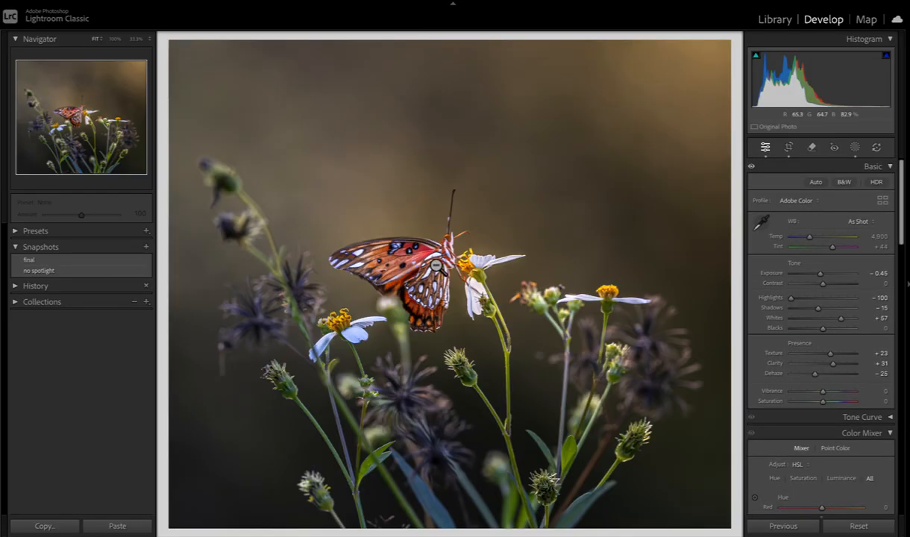
Step: Try painting a new brush mask of size 18 over the butterfly and delete that mask
{"action": "key", "text": "k"}
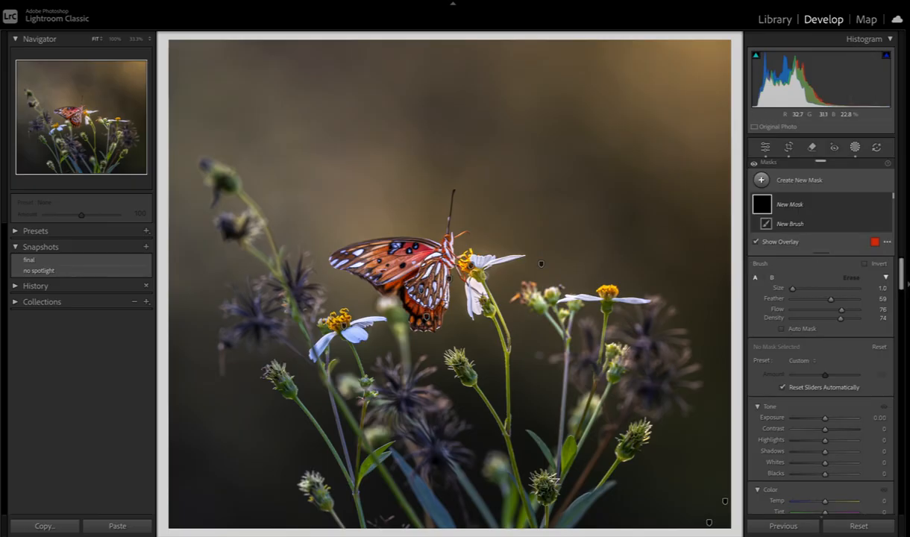
{"action": "scroll", "coordinate": [450, 263], "scroll_direction": "up", "scroll_amount": 5}
{"action": "mouse_move", "coordinate": [358, 265]}
{"action": "left_mouse_down"}
{"action": "mouse_move", "coordinate": [405, 203]}
{"action": "mouse_move", "coordinate": [398, 332]}
{"action": "mouse_move", "coordinate": [462, 220]}
{"action": "mouse_move", "coordinate": [363, 285]}
{"action": "mouse_move", "coordinate": [476, 266]}
{"action": "mouse_move", "coordinate": [442, 269]}
{"action": "left_mouse_up"}
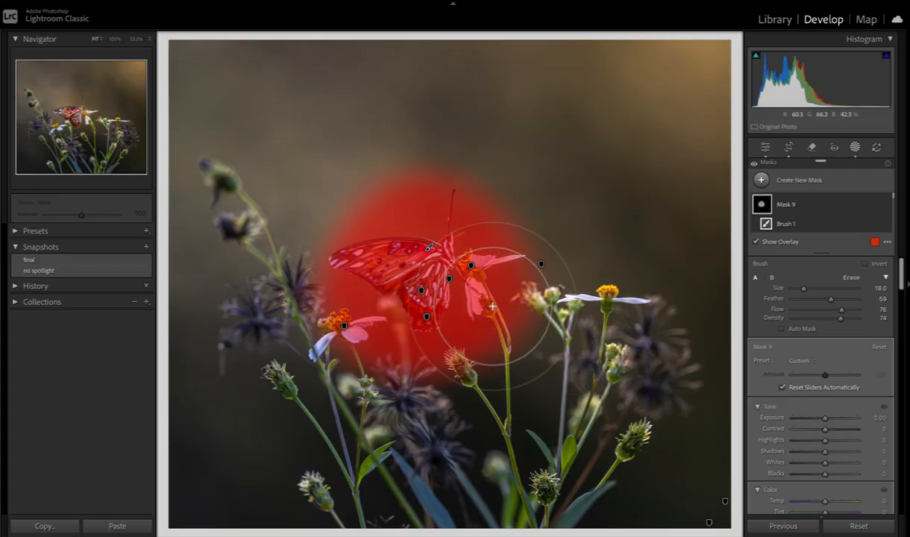
{"action": "right_click", "coordinate": [765, 210]}
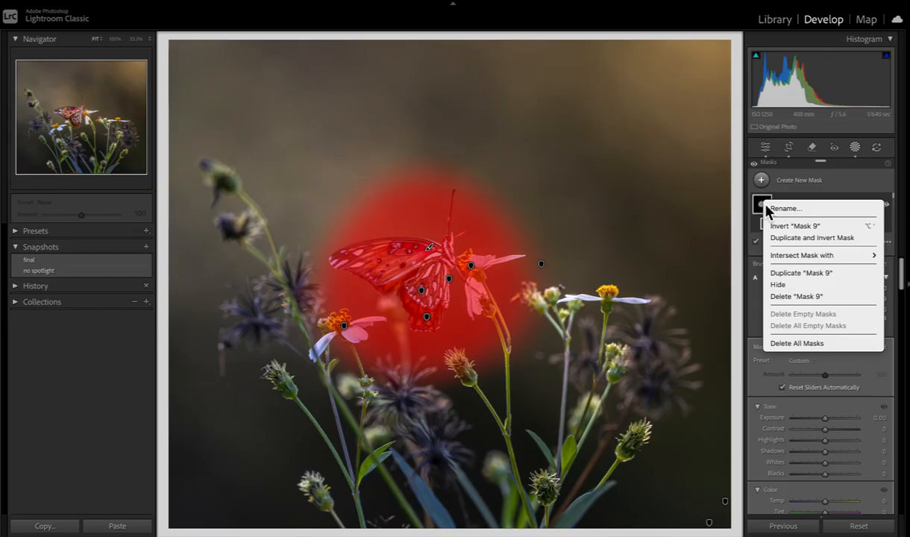
{"action": "left_click", "coordinate": [833, 306]}
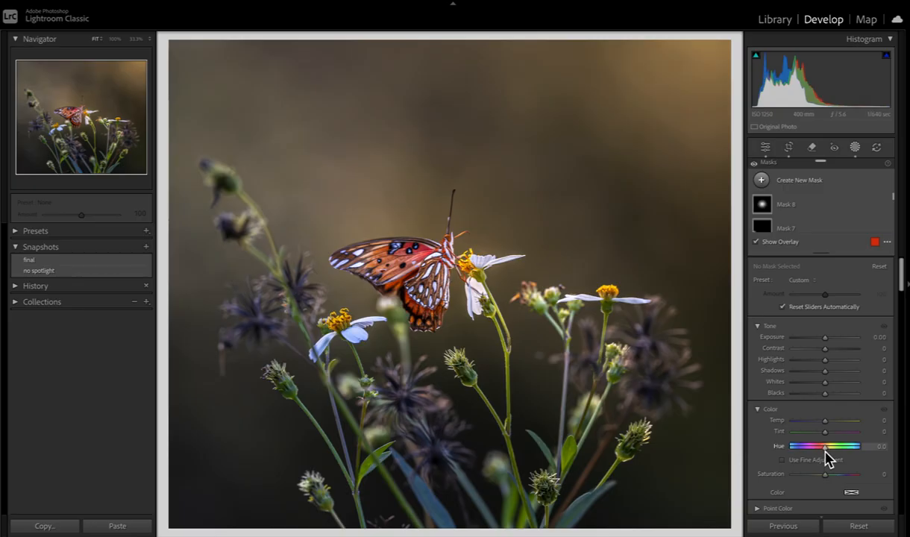
Step: Switch between the "no spotlight" and "final" snapshots, set Temp to 10 with no mask selected, and finish on "final"
{"action": "left_click", "coordinate": [72, 272]}
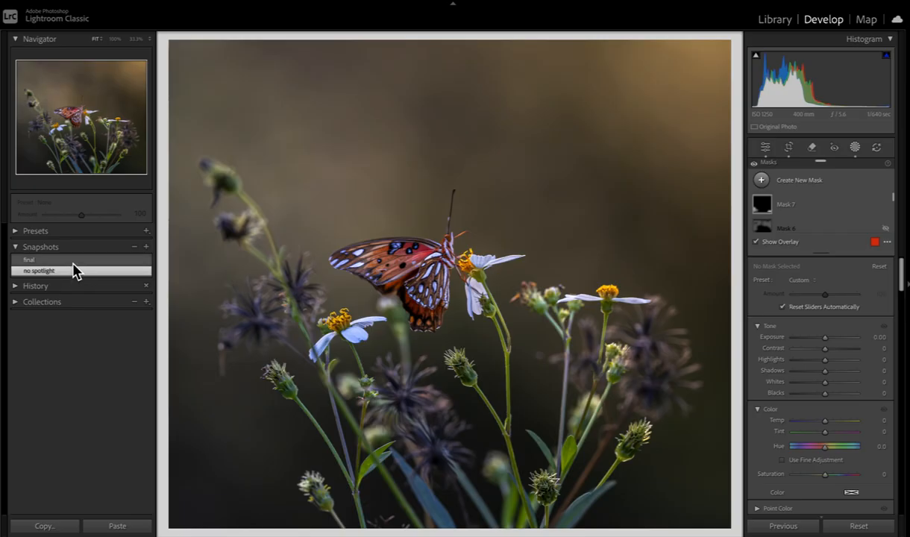
{"action": "left_click", "coordinate": [75, 260]}
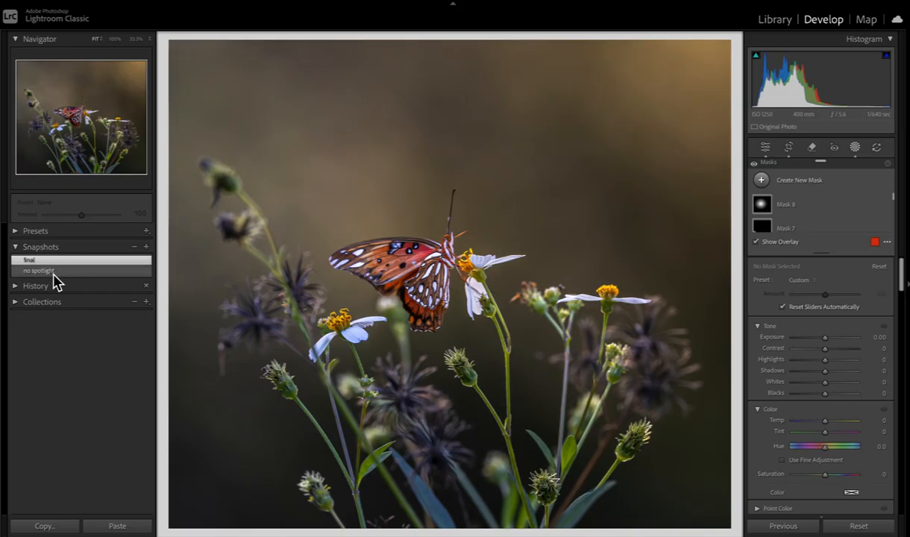
{"action": "left_click_drag", "start_coordinate": [827, 423], "coordinate": [827, 427]}
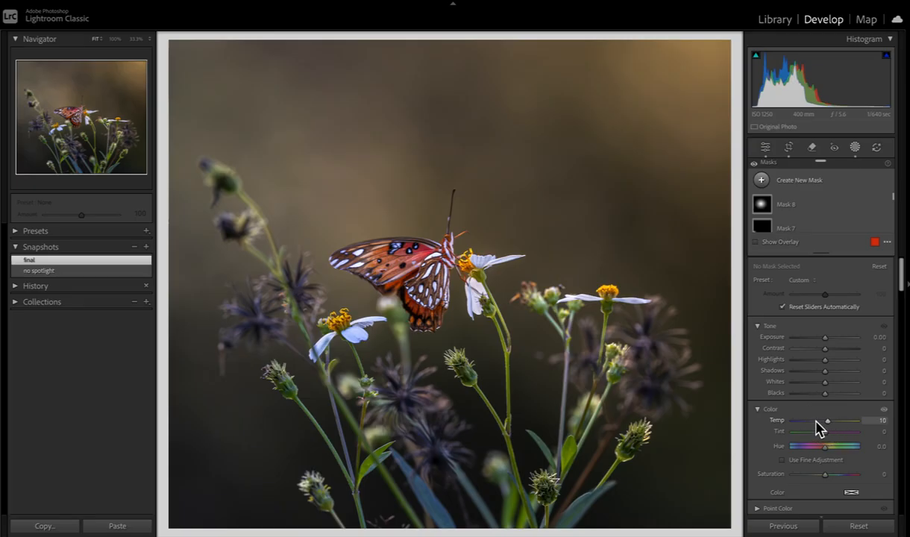
{"action": "left_click", "coordinate": [83, 274]}
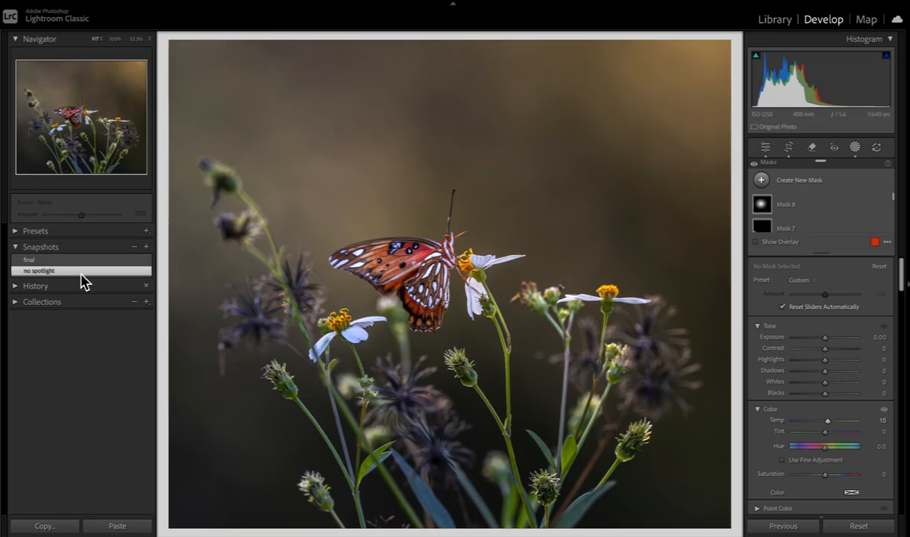
{"action": "left_click", "coordinate": [76, 263]}
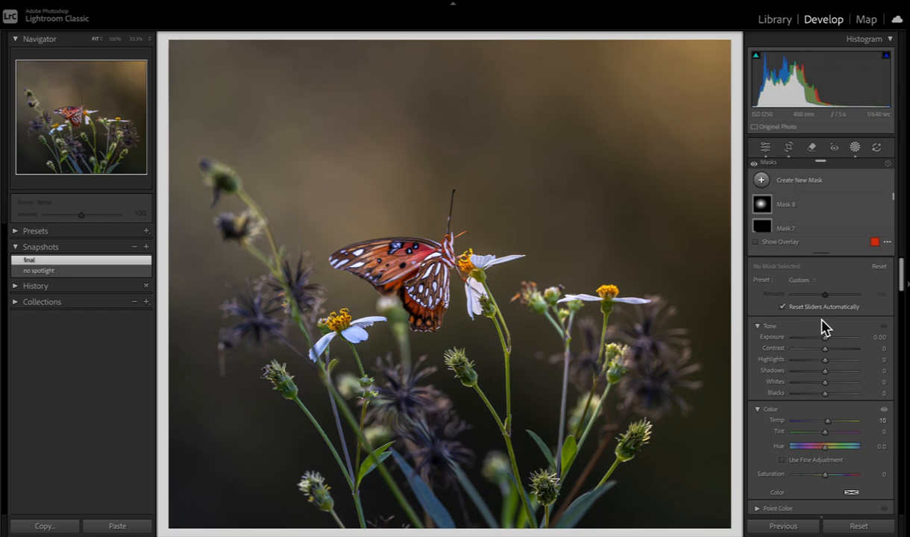
{"action": "left_click", "coordinate": [147, 246]}
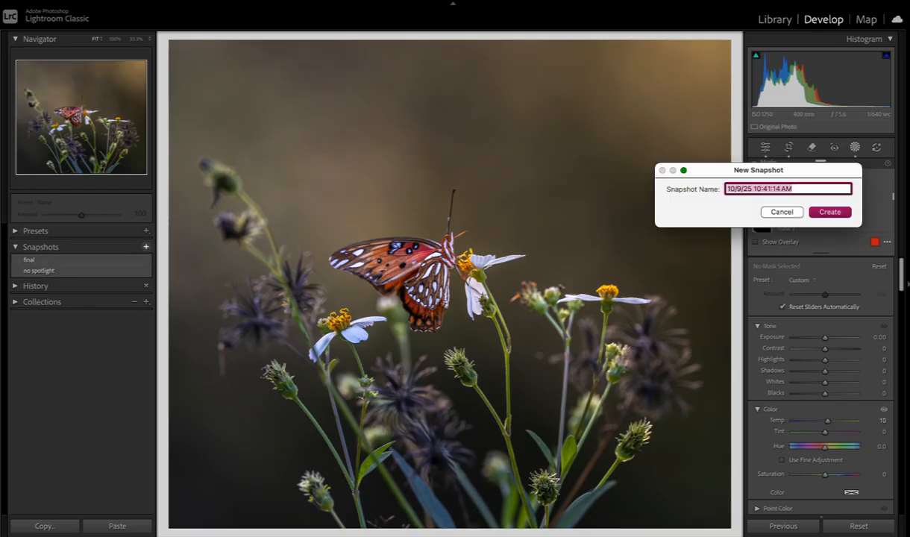
{"action": "type", "text": "garden and gun"}
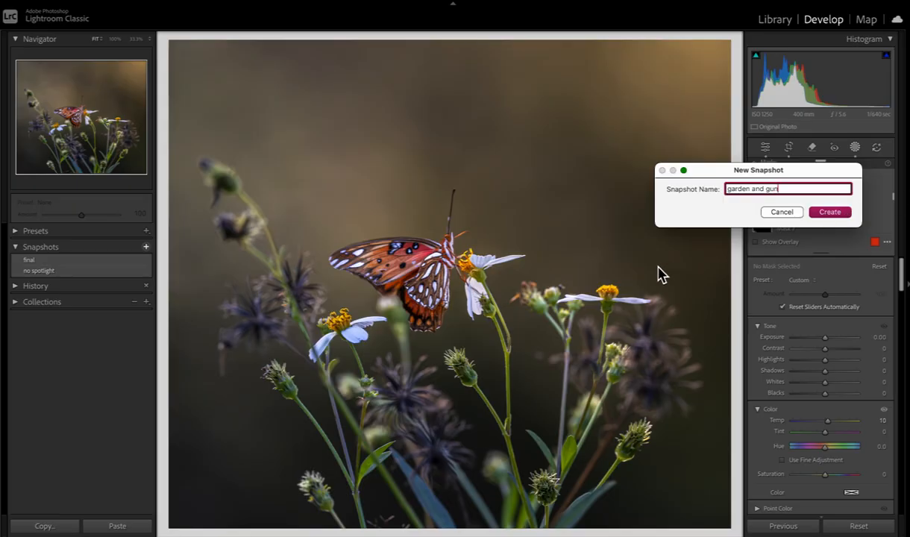
{"action": "left_click", "coordinate": [782, 212]}
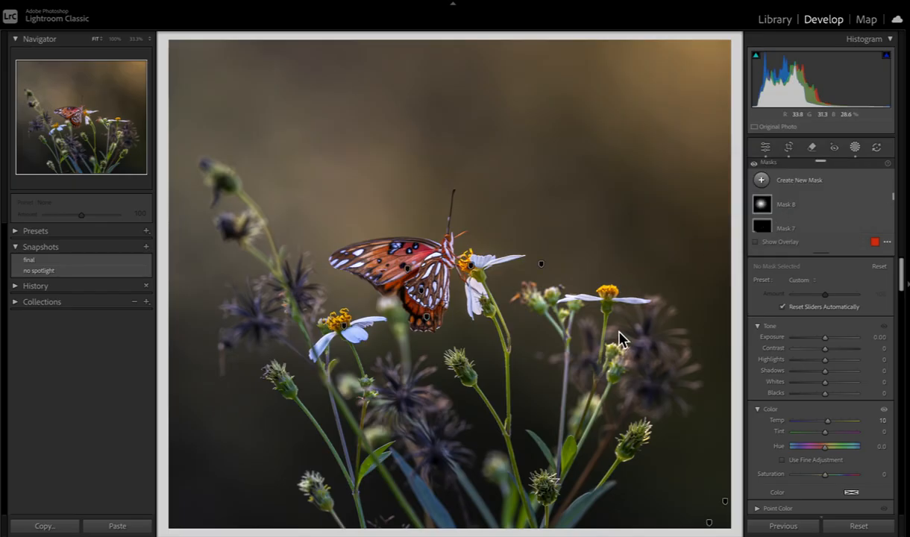